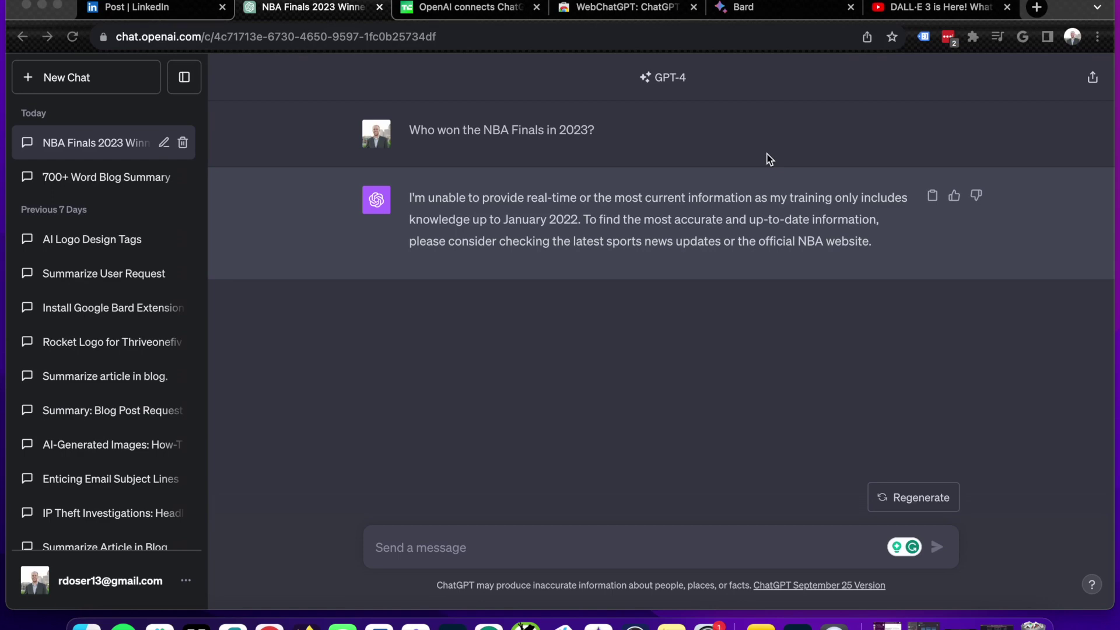
Step: Switch from the NBA Finals chat to OpenAI's LinkedIn post about ChatGPT browsing the internet
left_click(161, 5)
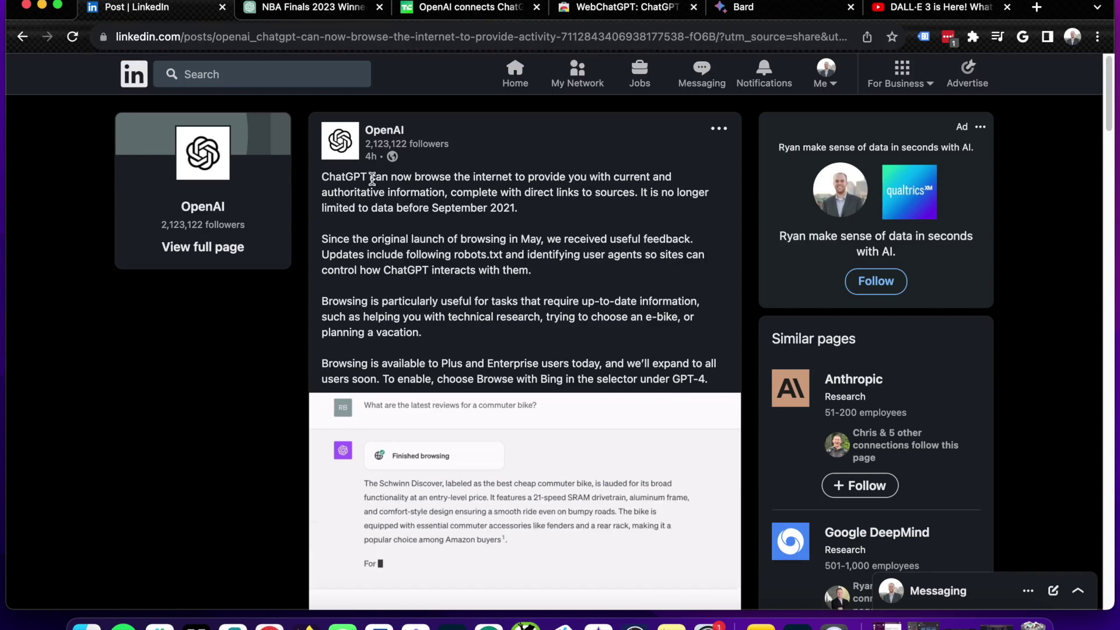
Step: Read OpenAI's LinkedIn post, highlighting its opening and the no-longer-limited sentence, then return to the NBA Finals chat
left_click_drag(322, 178, 445, 194)
left_click(514, 192)
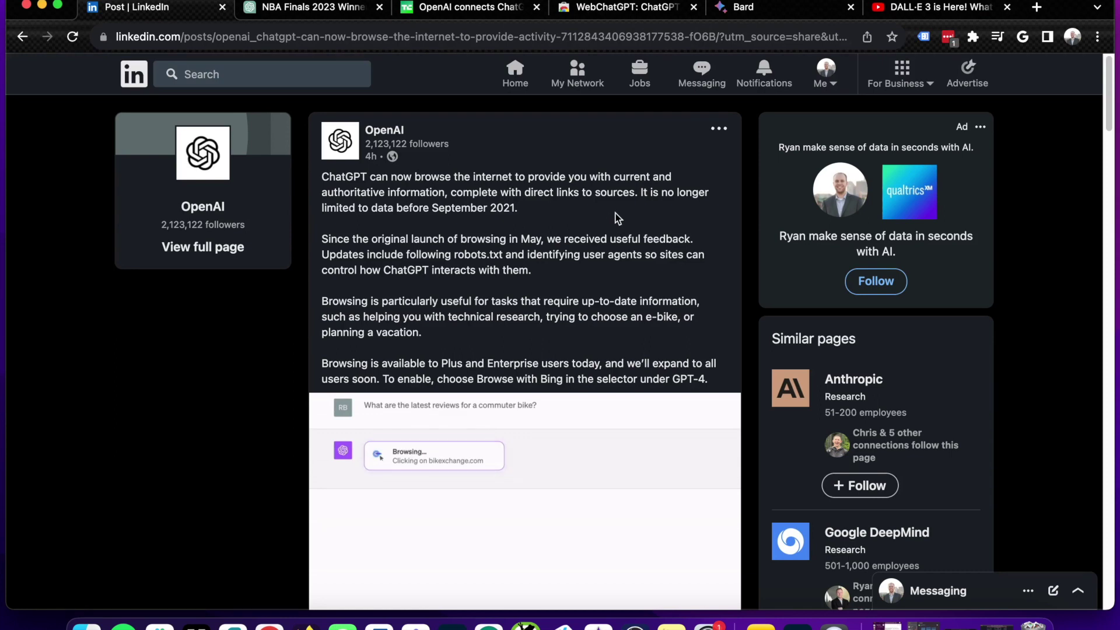
mouse_move(640, 192)
left_mouse_down()
mouse_move(650, 198)
mouse_move(627, 210)
left_mouse_up()
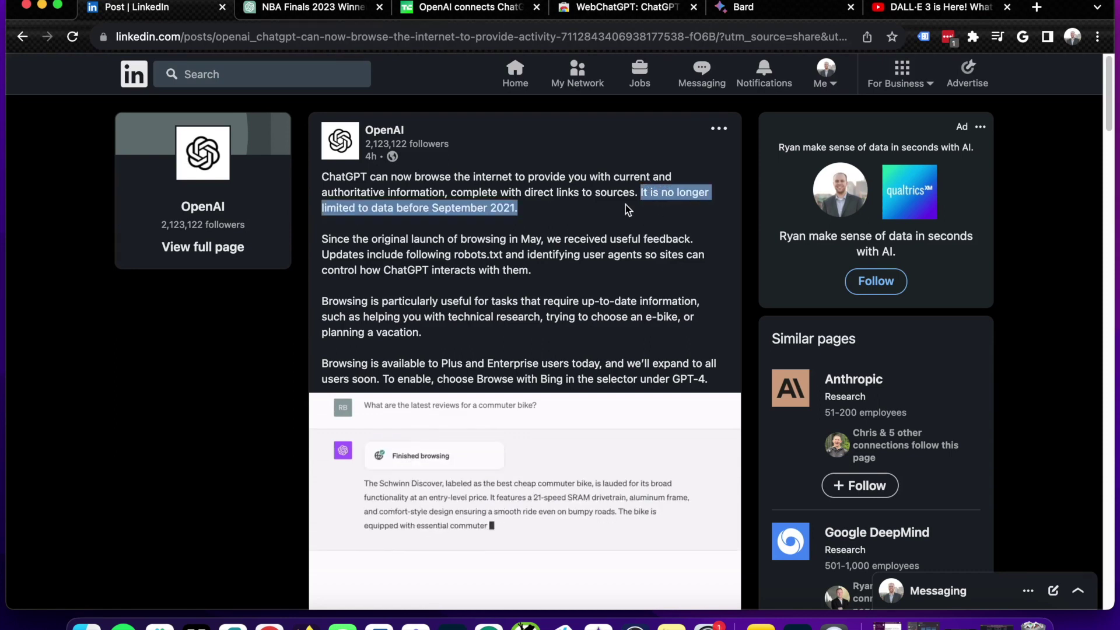
left_click(475, 208)
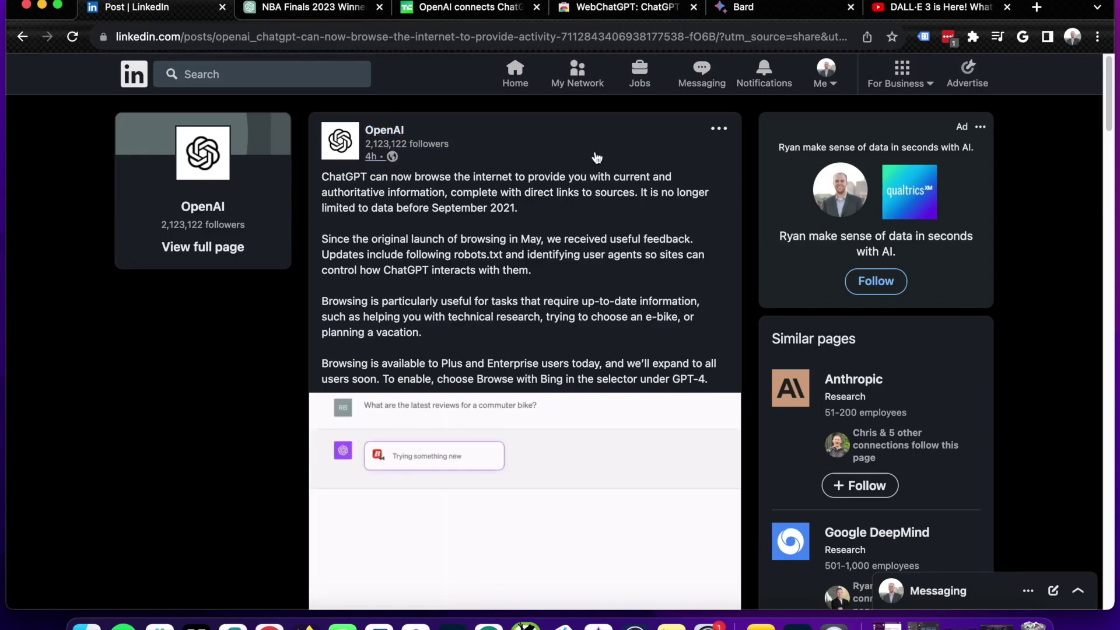
left_click(327, 10)
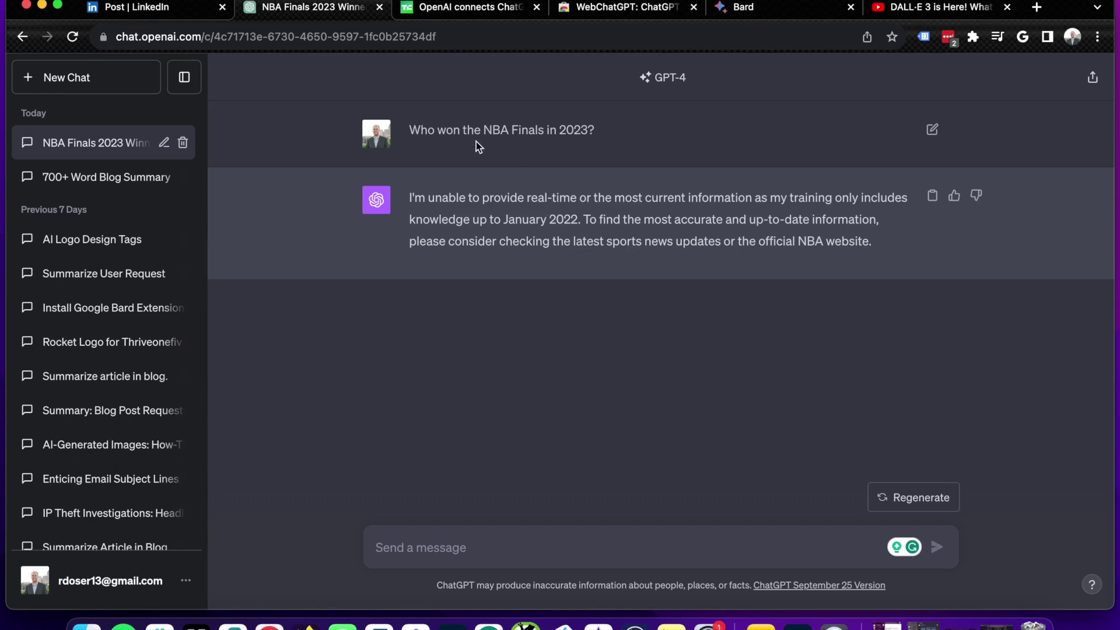
left_click_drag(410, 131, 616, 131)
left_click(616, 131)
left_click_drag(410, 199, 578, 217)
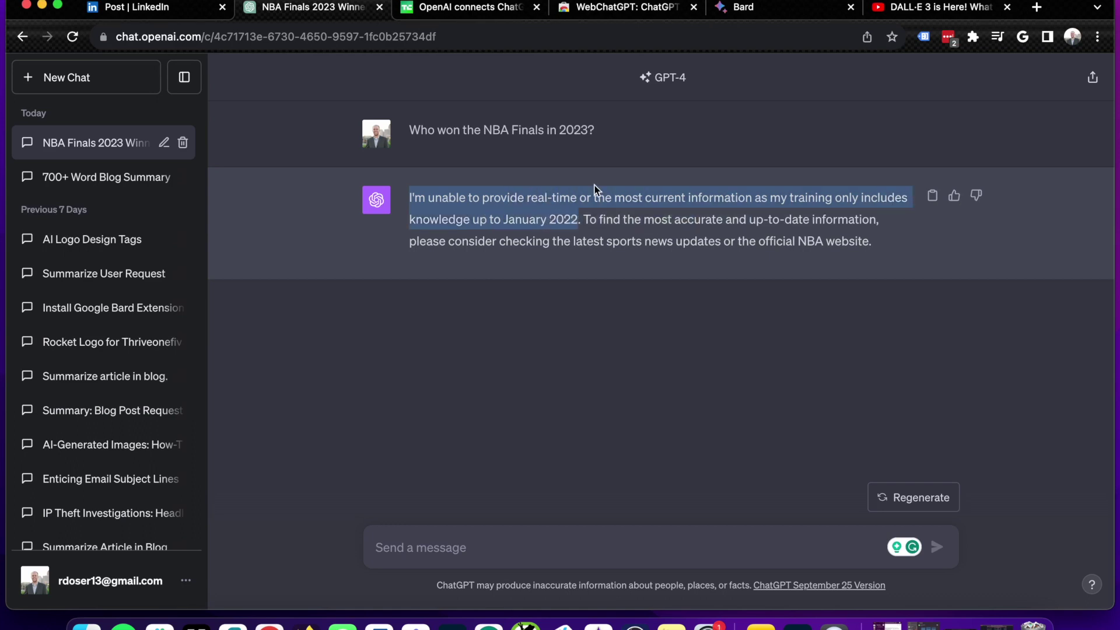
left_click(596, 189)
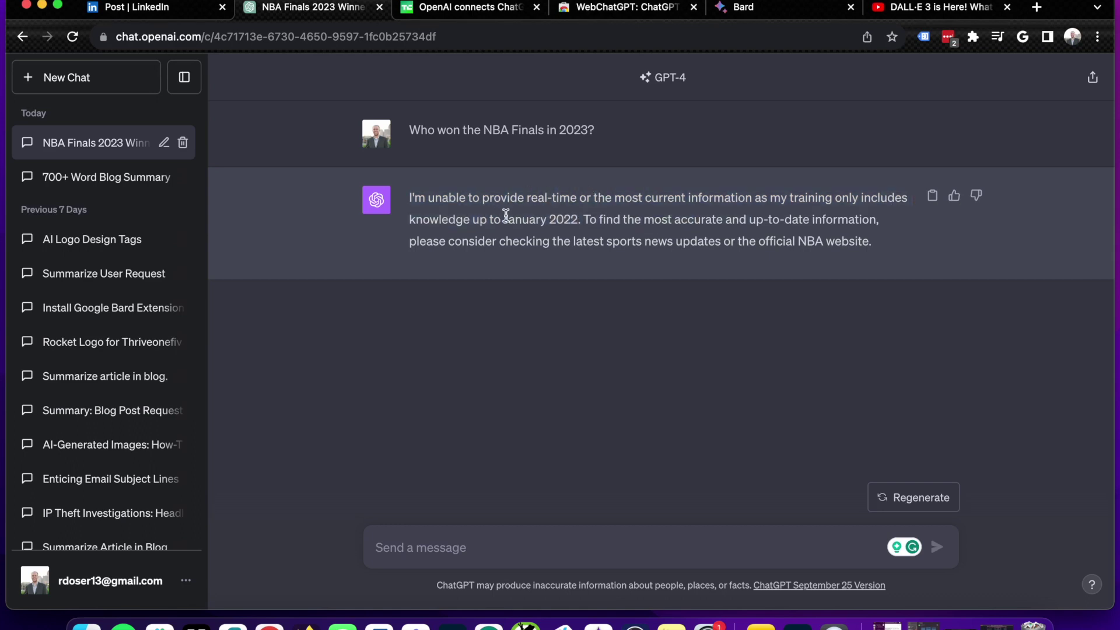
left_click_drag(506, 216, 581, 216)
left_click(607, 207)
left_click(753, 7)
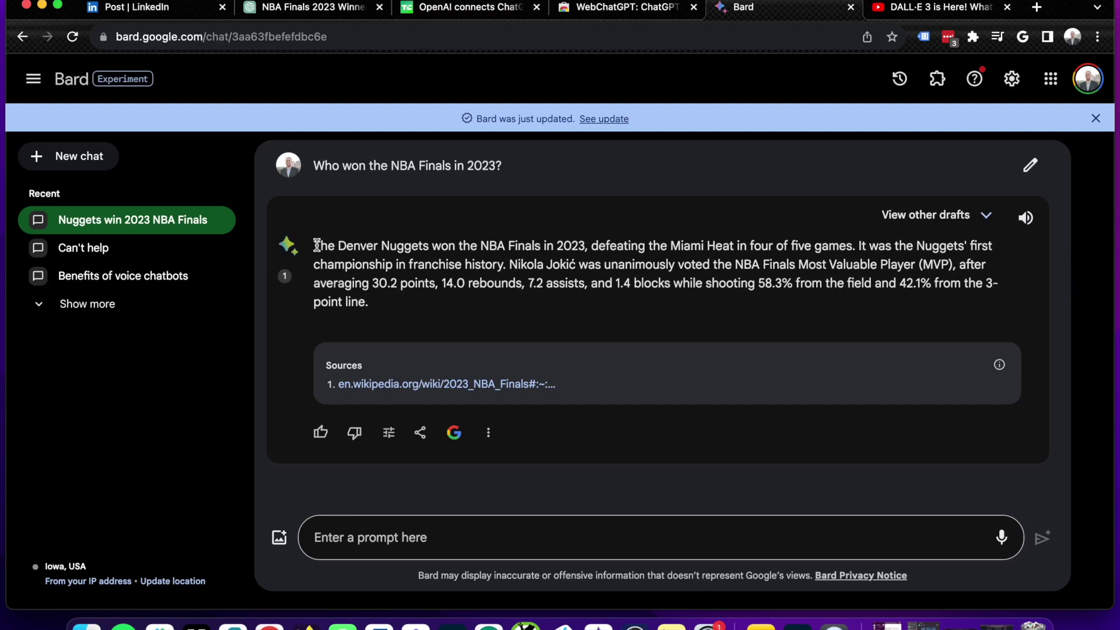
Step: Highlight Bard's answer 'The Denver Nuggets won the NBA Finals in 2023'
left_click_drag(317, 245, 470, 254)
left_click_drag(557, 252, 583, 251)
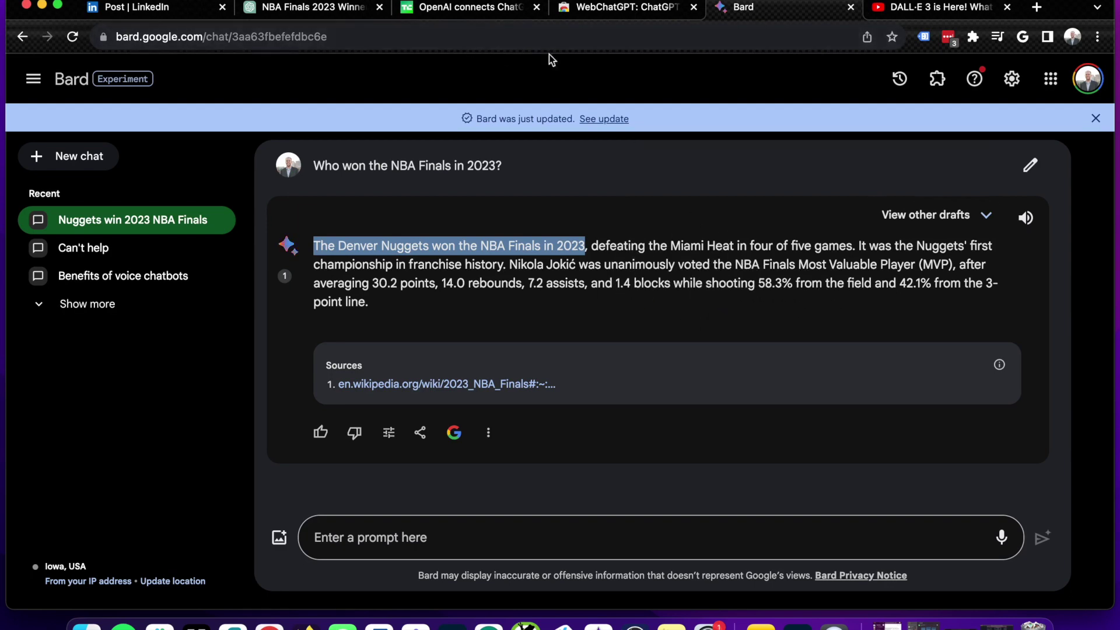
Step: Skim TechCrunch's 'OpenAI connects ChatGPT to the internet' article, then go to the WebChatGPT store page
left_click(479, 9)
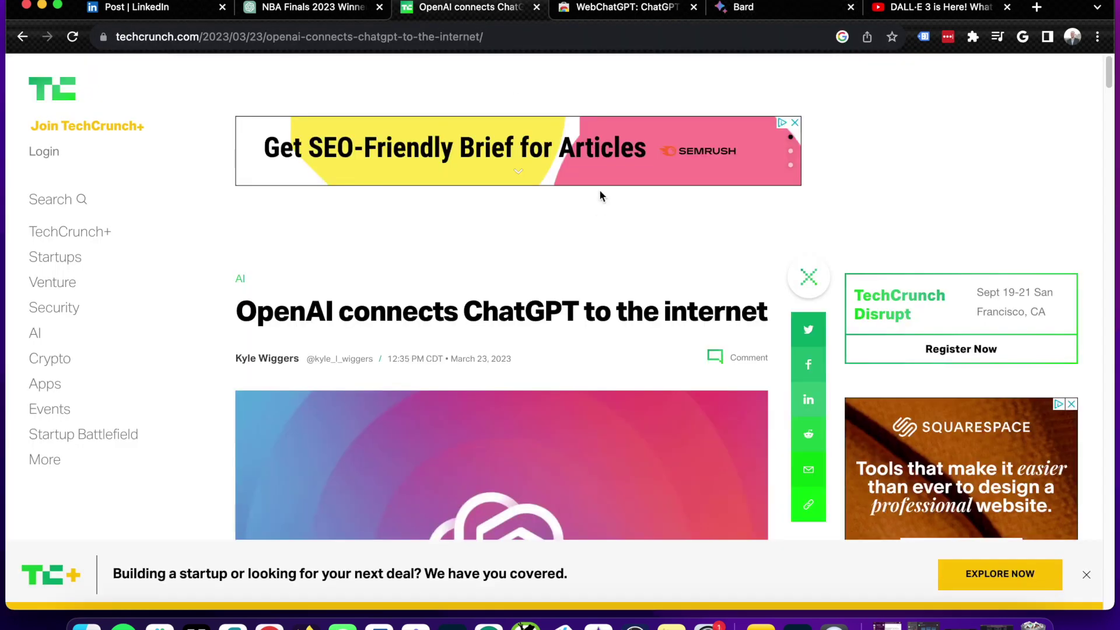
scroll(1106, 87, "down", 3)
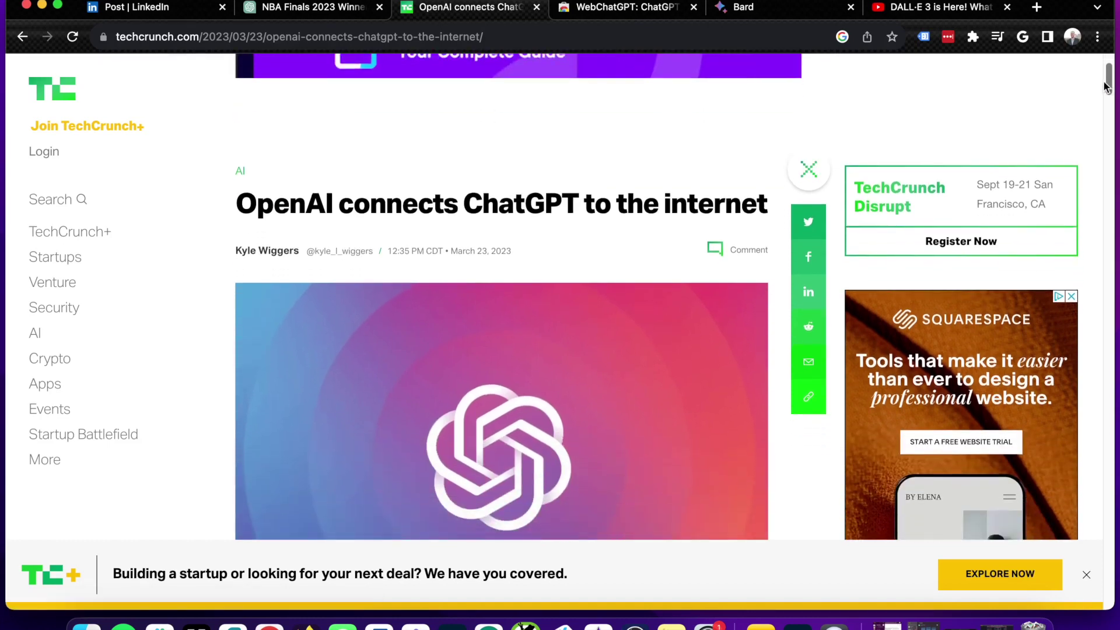
scroll(1107, 90, "down", 2)
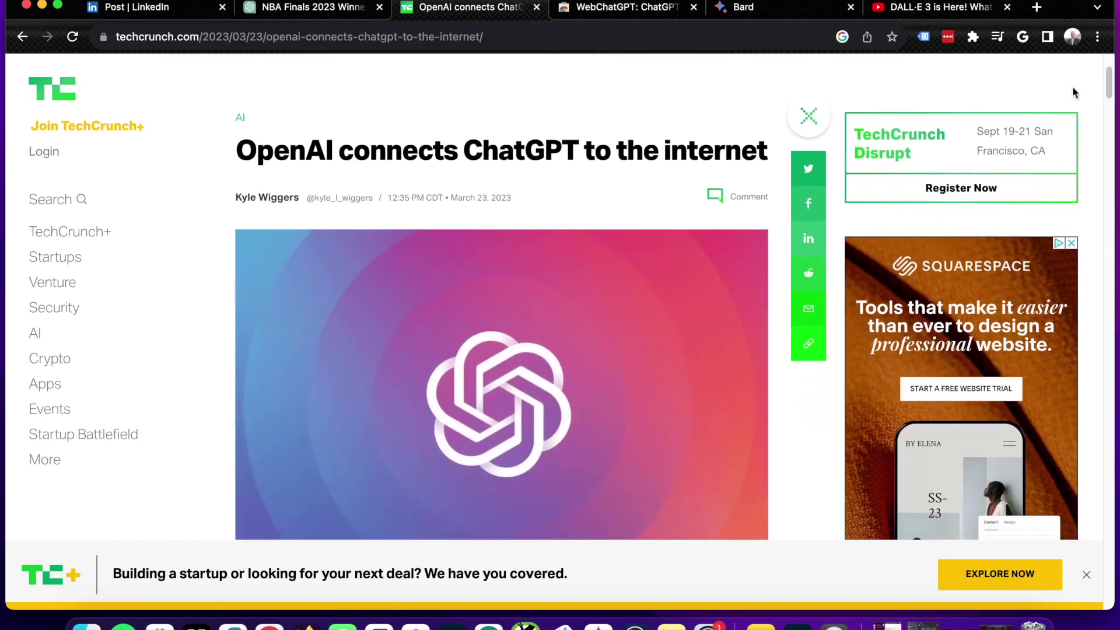
scroll(1109, 87, "down", 2)
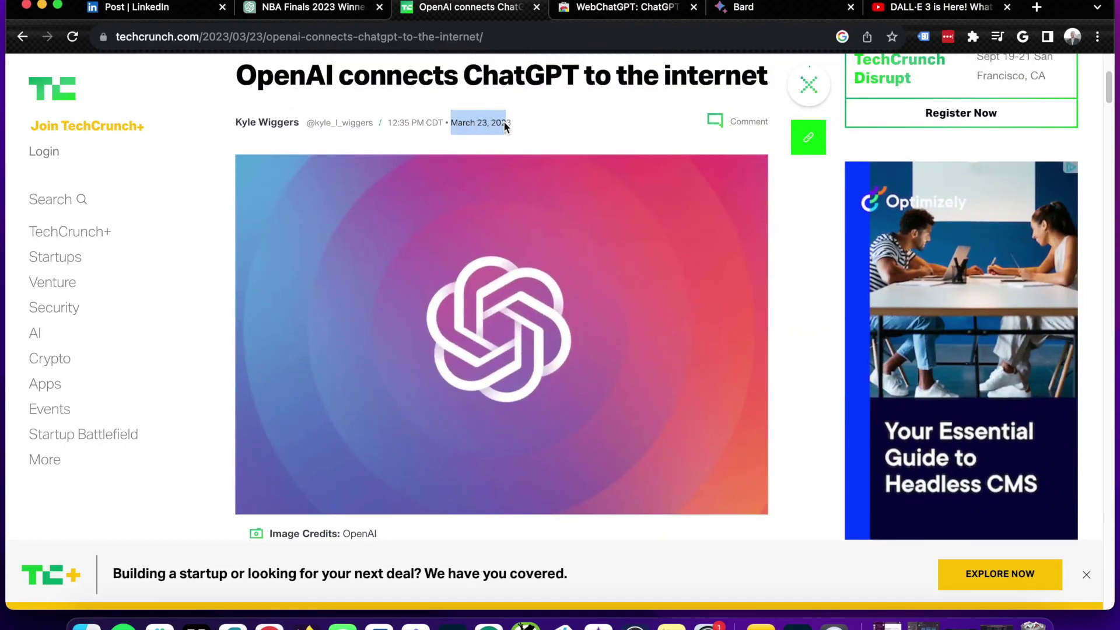
left_click(512, 121)
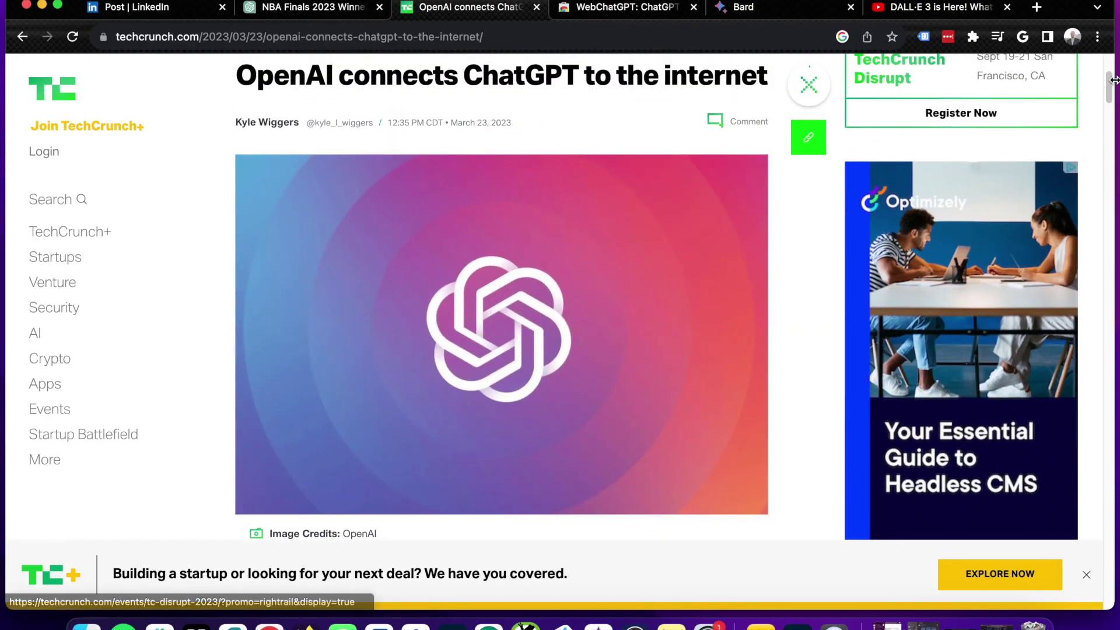
left_click_drag(1110, 86, 1055, 62)
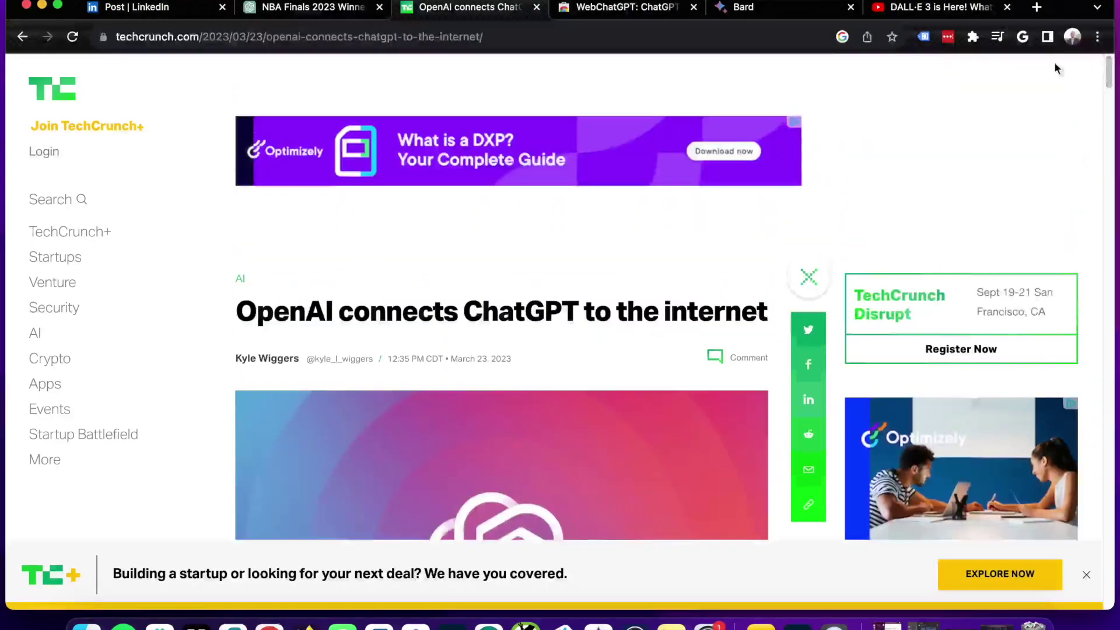
left_click(599, 14)
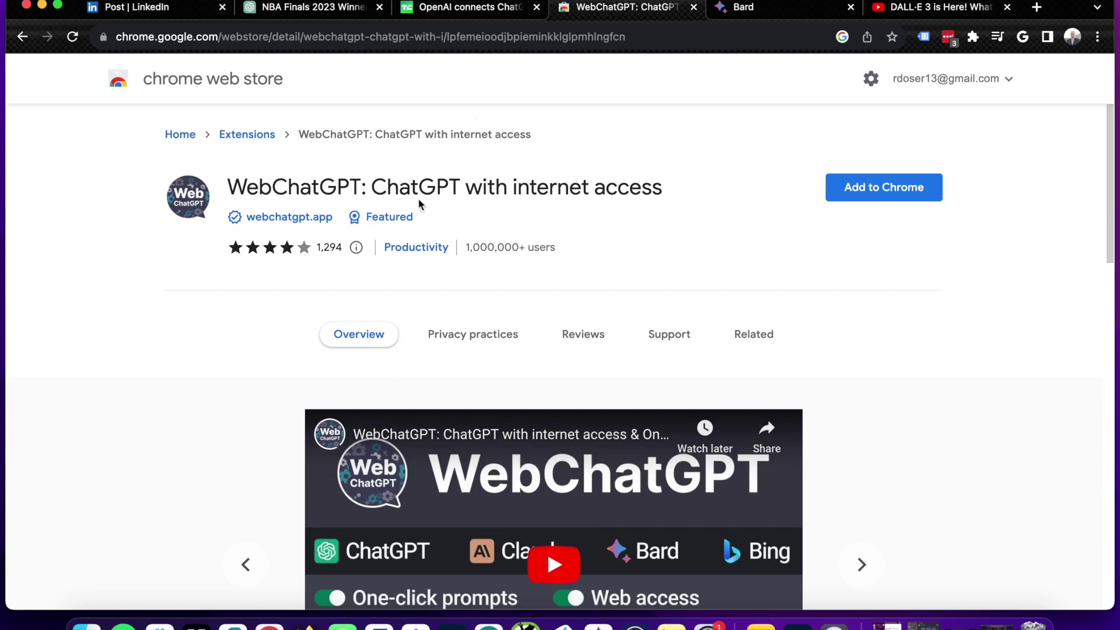
Step: Revisit the NBA Finals 2023 Winner chat, highlight its question, and start a new empty GPT-4 chat
left_click(323, 12)
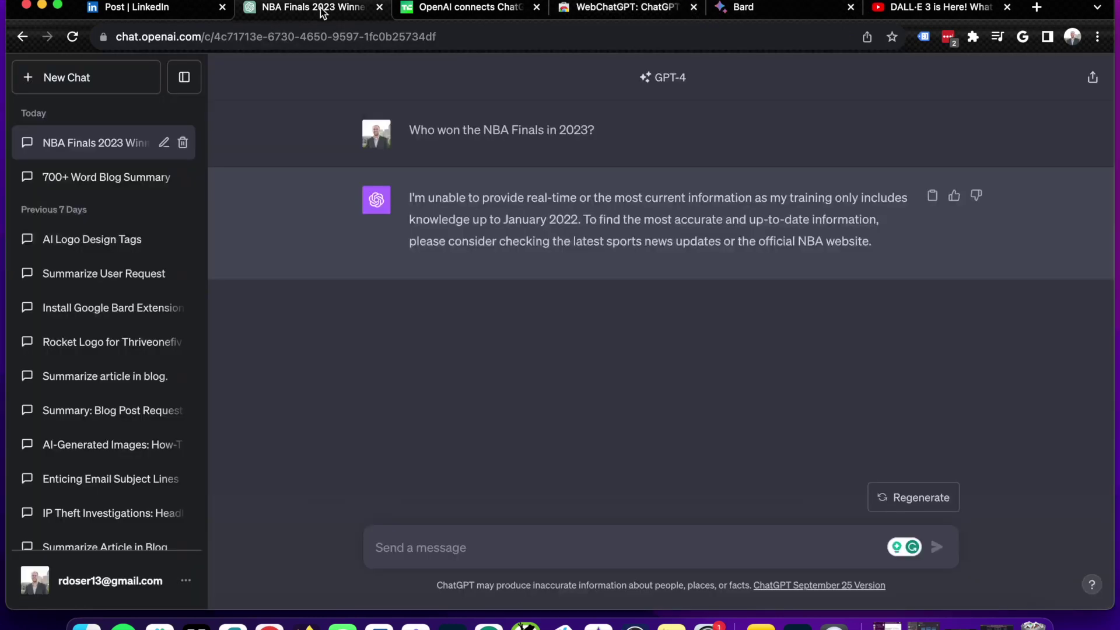
left_click_drag(595, 130, 411, 129)
key("super+c")
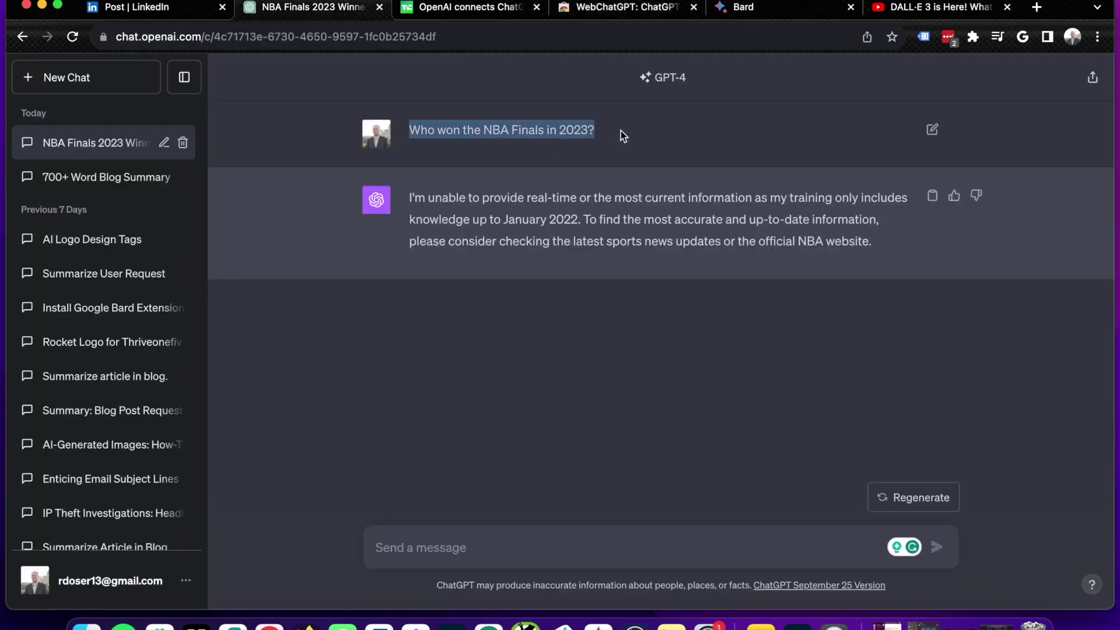
left_click(93, 76)
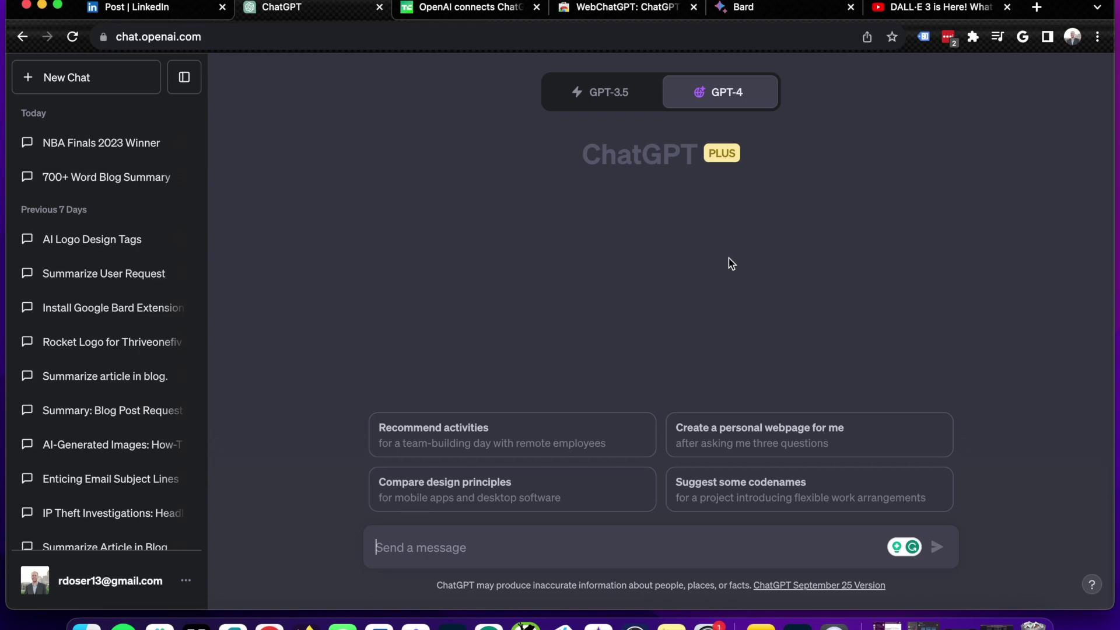
Step: Glance at the ChatGPT PLUS heading on the new chat, then go to OpenAI's LinkedIn post
left_click_drag(768, 171, 635, 213)
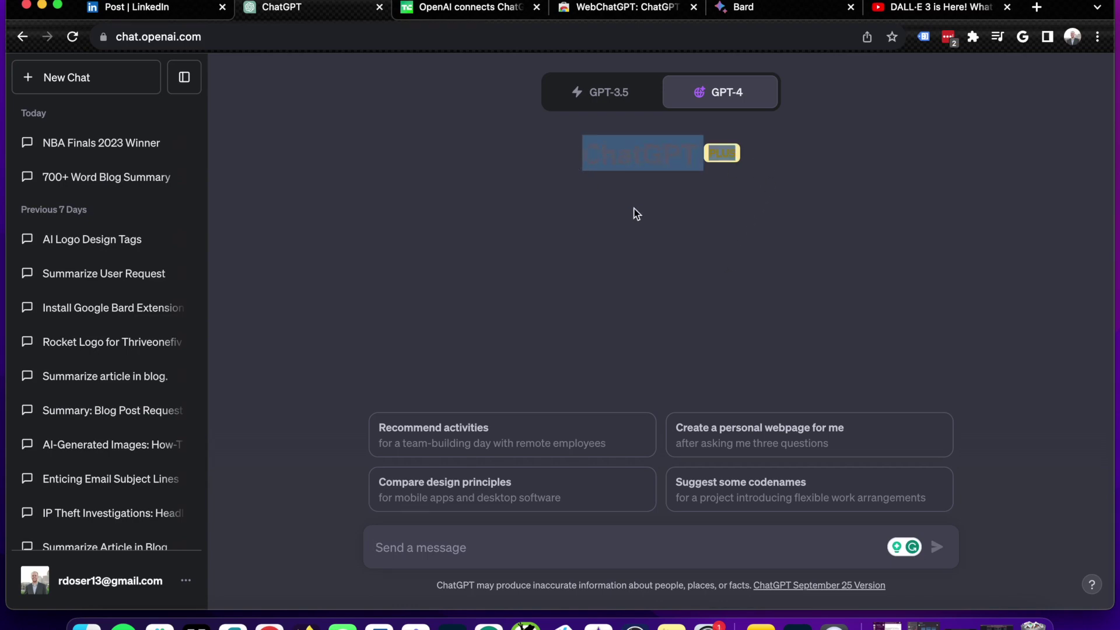
left_click(667, 161)
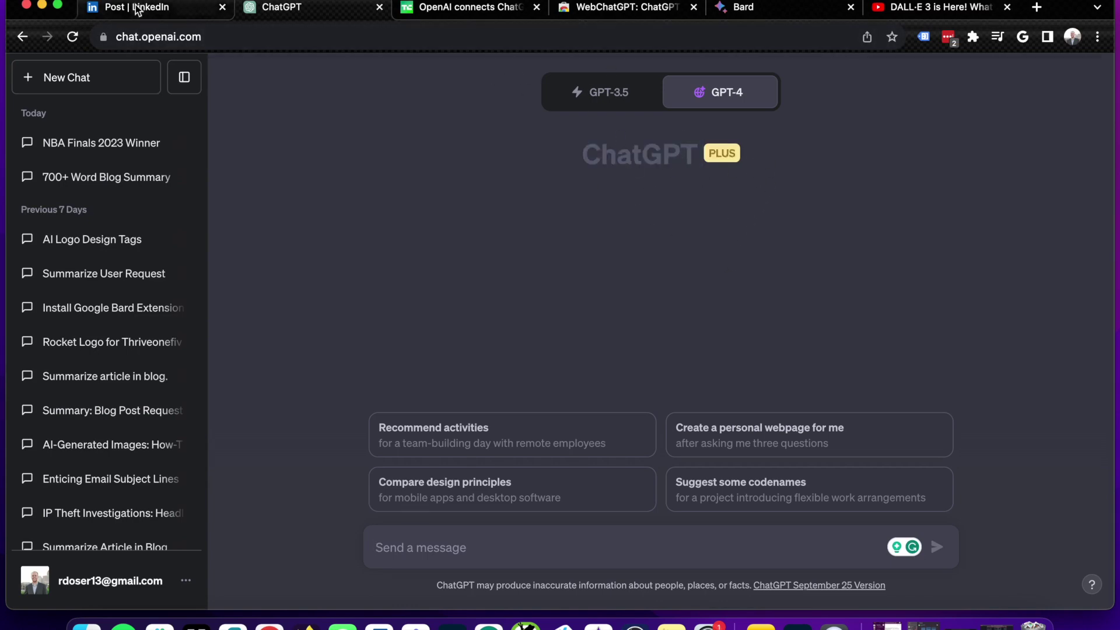
left_click(190, 5)
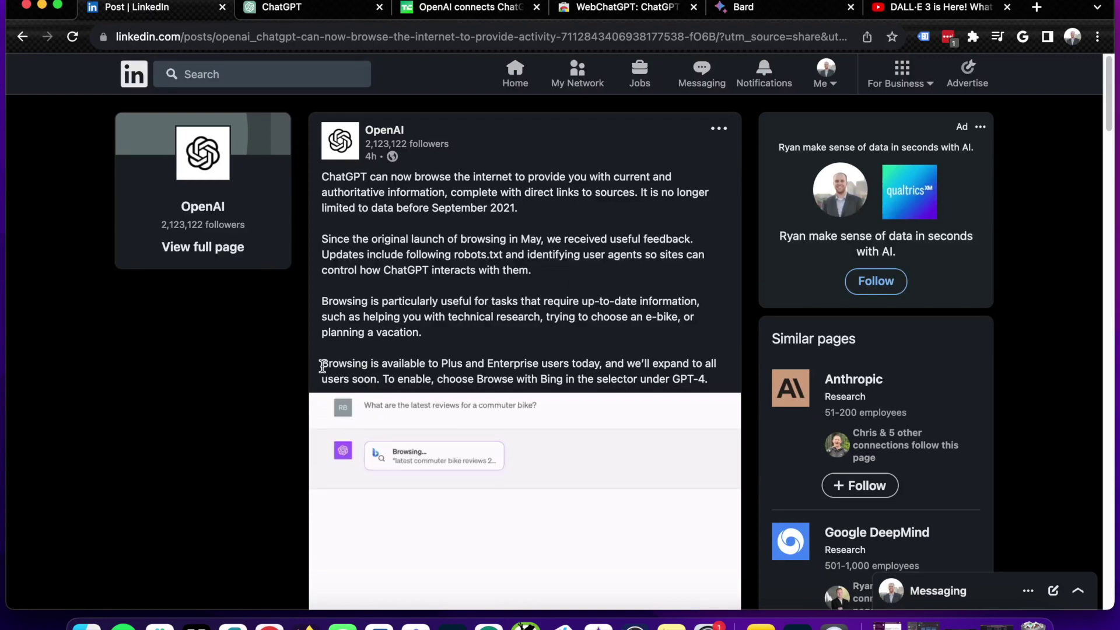
Step: Highlight the post's lines on browsing availability and on enabling Browse with Bing under GPT-4
left_click_drag(322, 364, 628, 364)
left_click(628, 364)
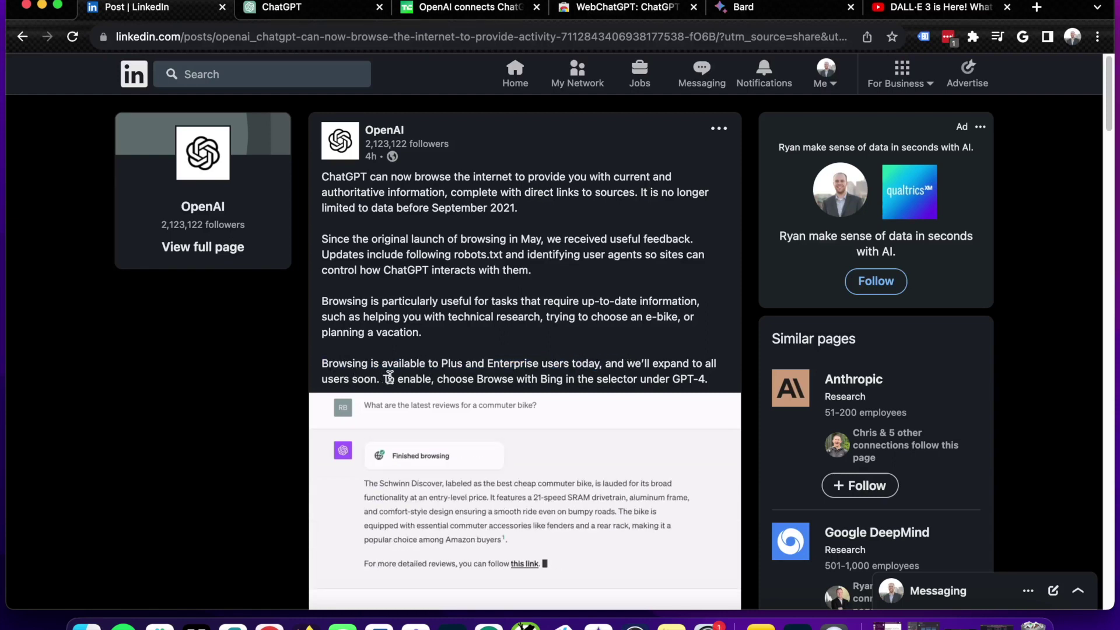
left_click_drag(385, 378, 695, 378)
left_click(696, 378)
Step: Set the new GPT-4 chat to Browse with Bing and paste 'Who won the NBA Finals in 2023?'
left_click(340, 19)
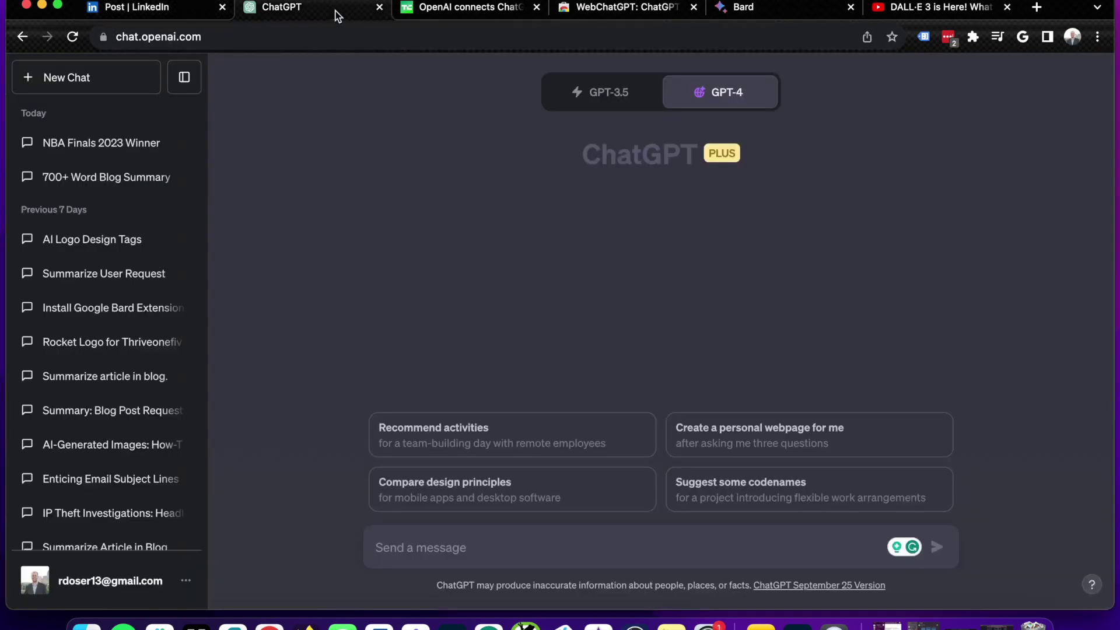
mouse_move(742, 93)
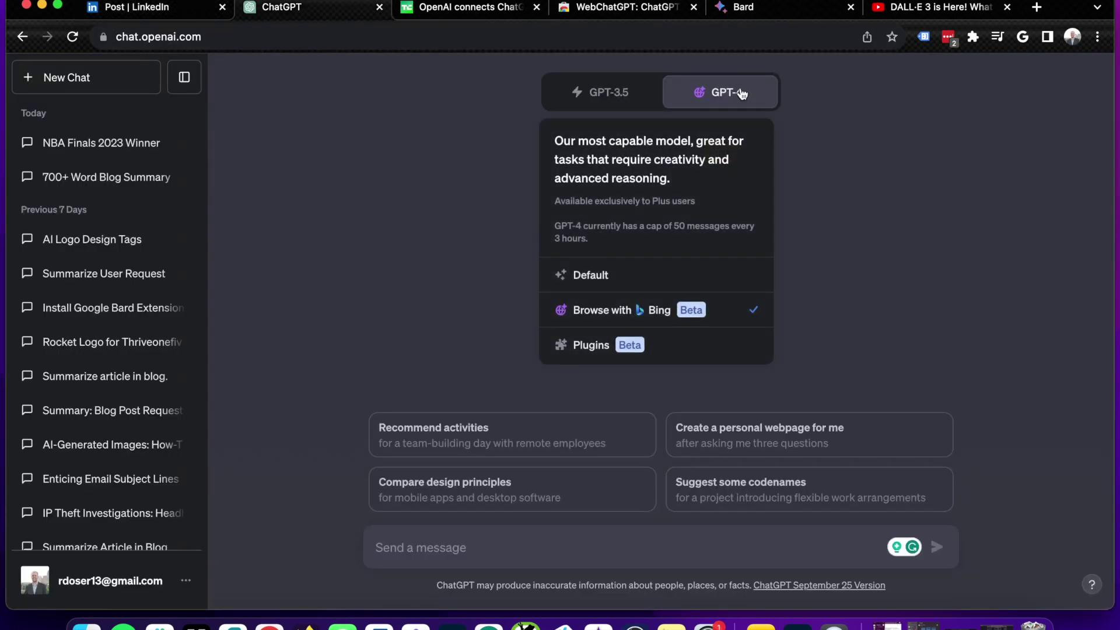
left_click(700, 276)
mouse_move(721, 88)
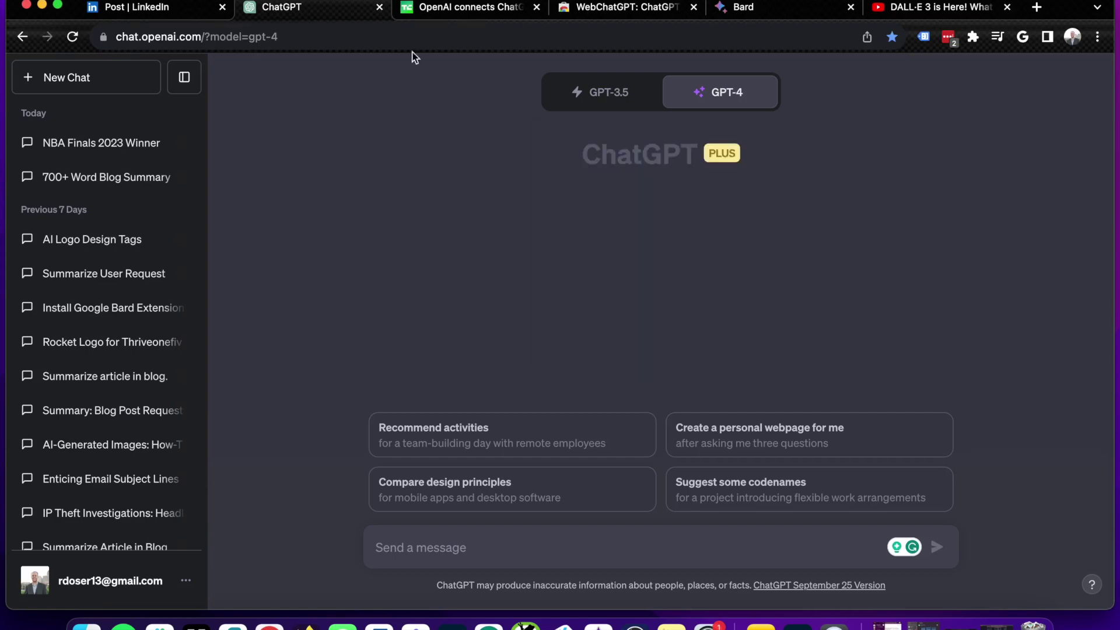
left_click(420, 8)
left_click(331, 8)
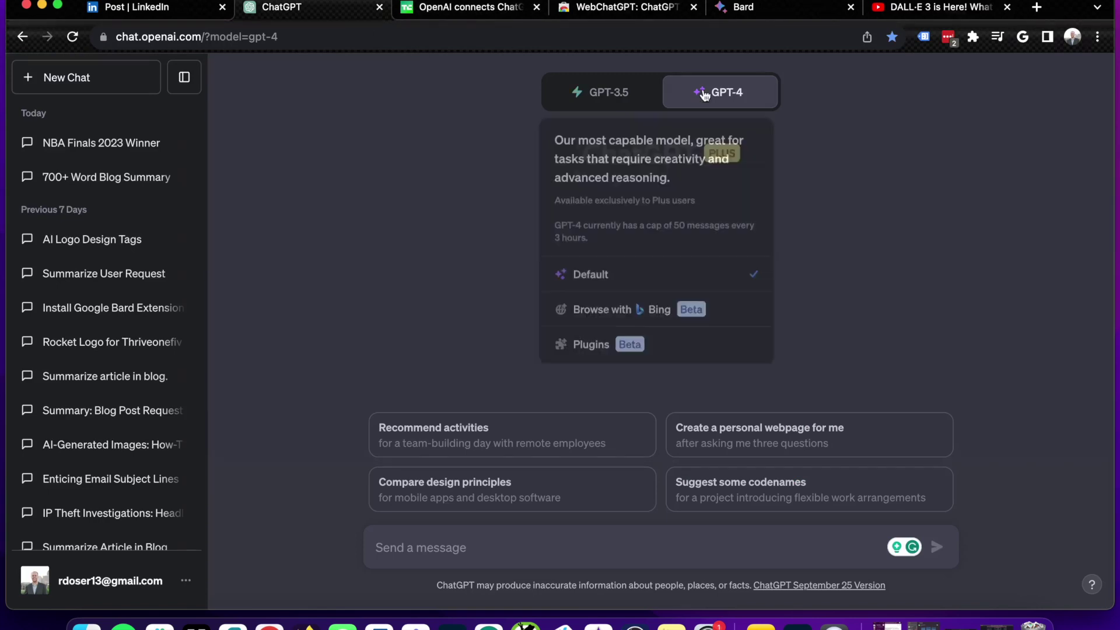
left_click(730, 324)
mouse_move(725, 111)
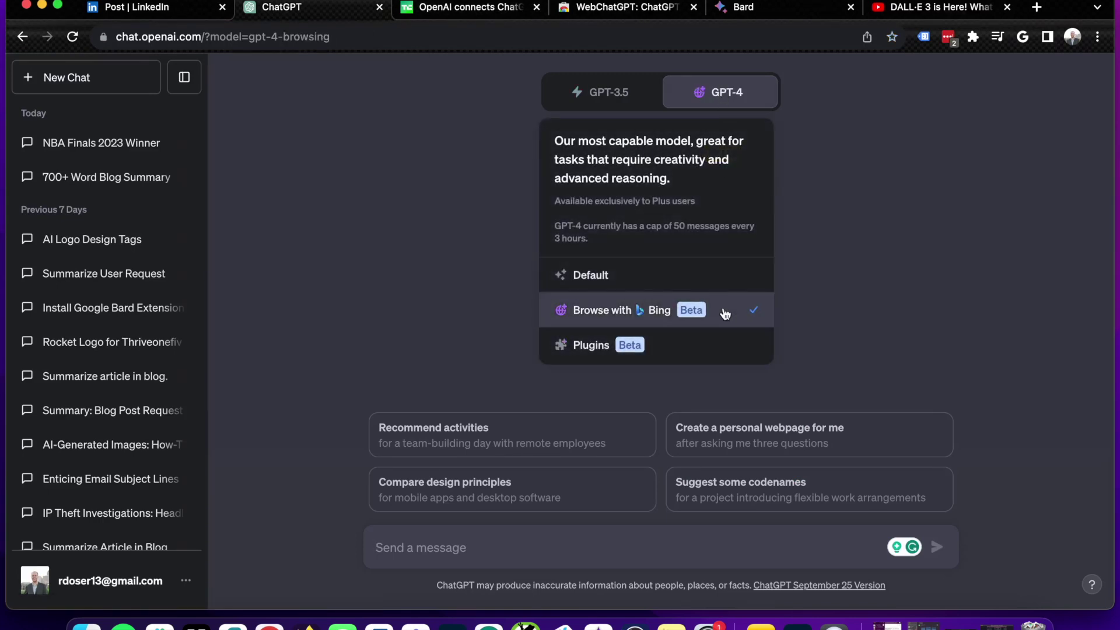
left_click(619, 536)
key("super+v")
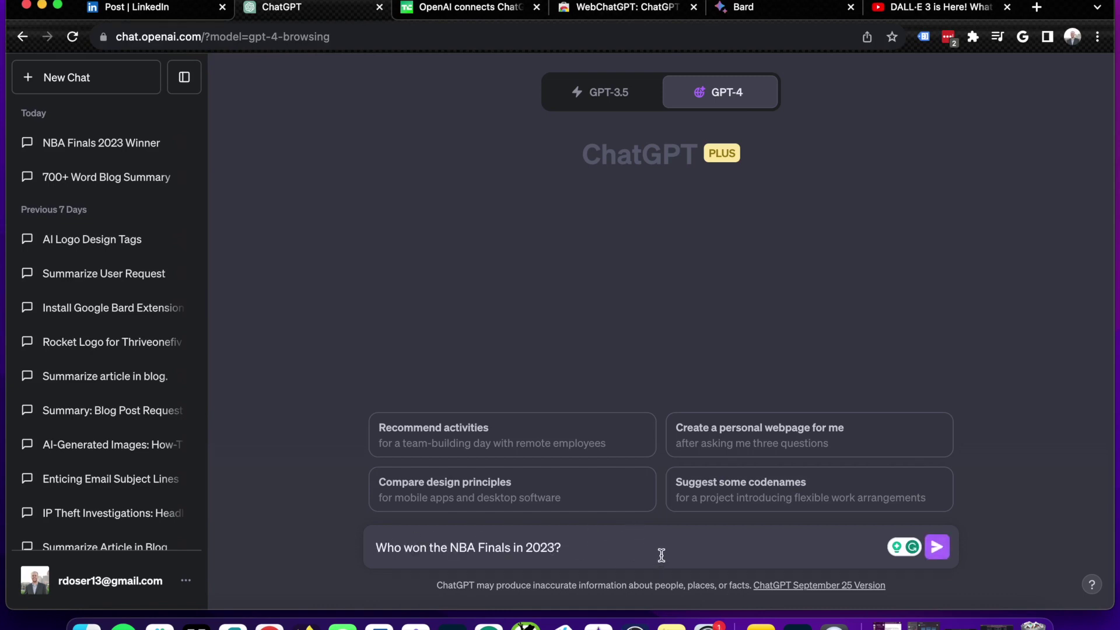
Step: Send the question and get the answer: Denver Nuggets beat the Miami Heat 4-1, June 12, 2023
key("Return")
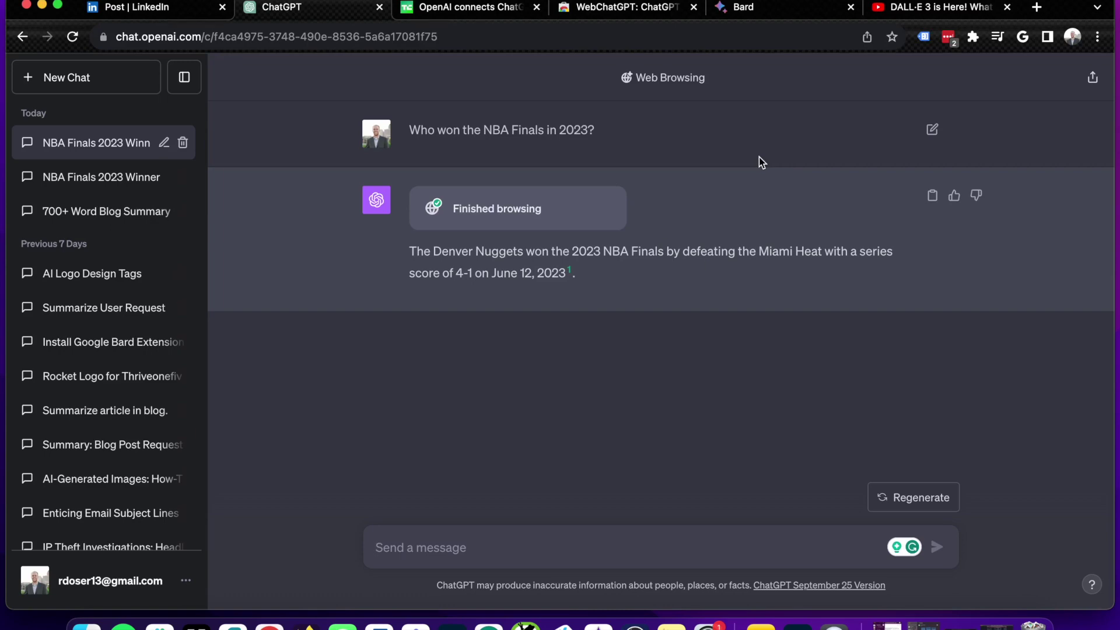
left_click(95, 8)
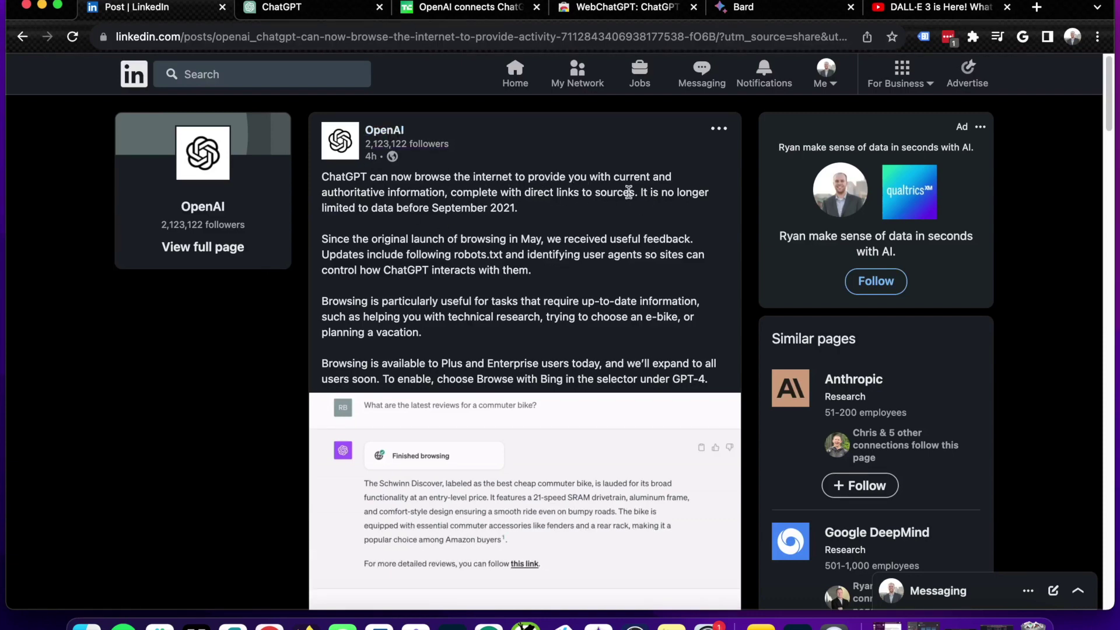
left_click(305, 11)
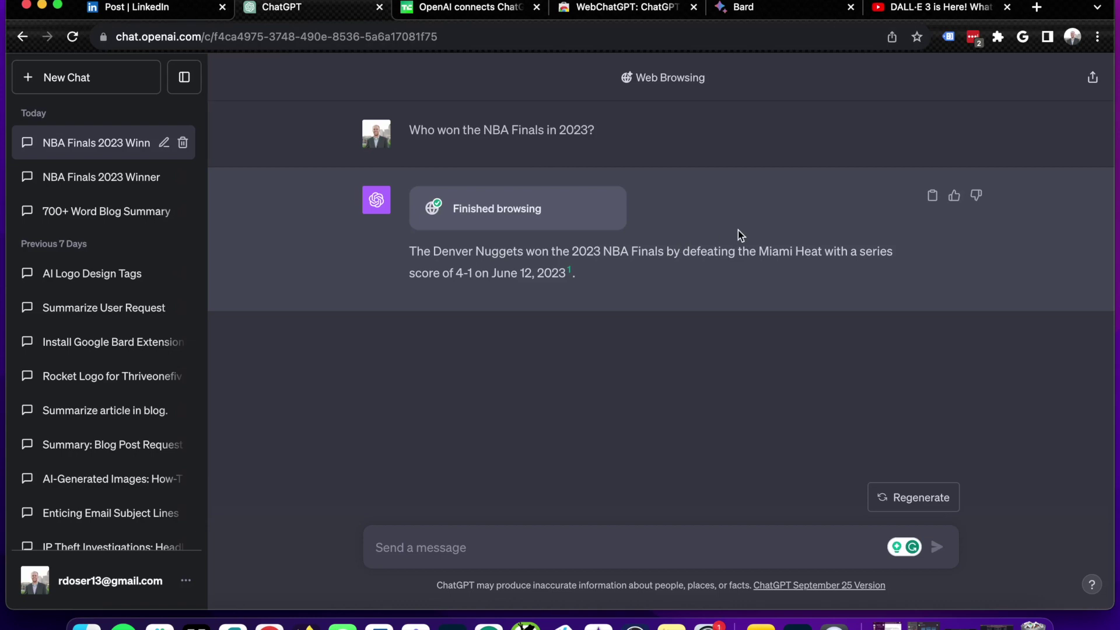